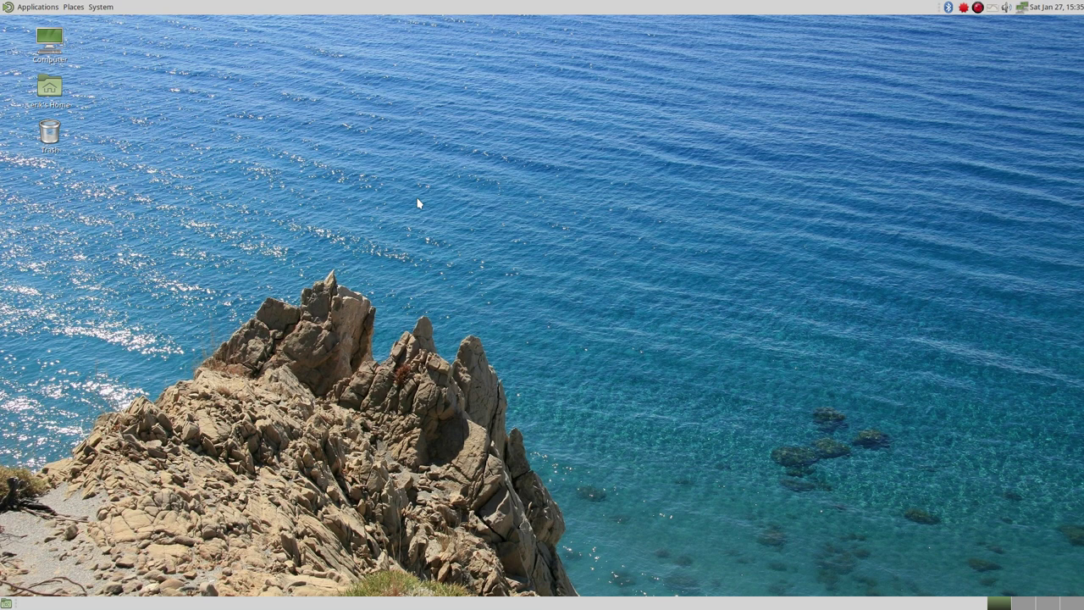
- Cycle the Variety wallpaper changer forward until the dark vertical wood-plank image appears
left_click(994, 7)
left_click(977, 34)
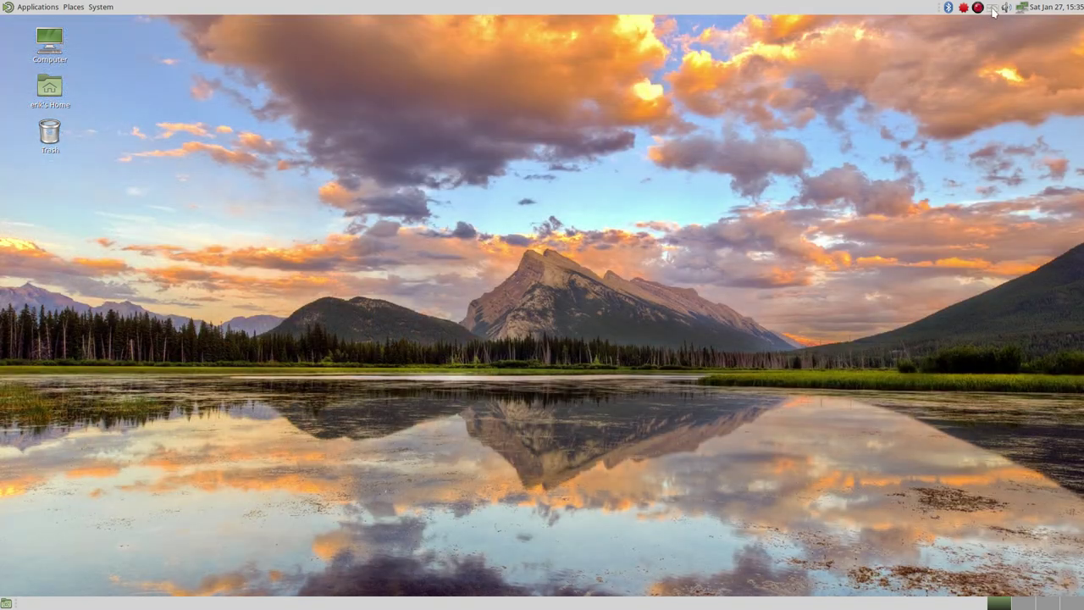
left_click(994, 7)
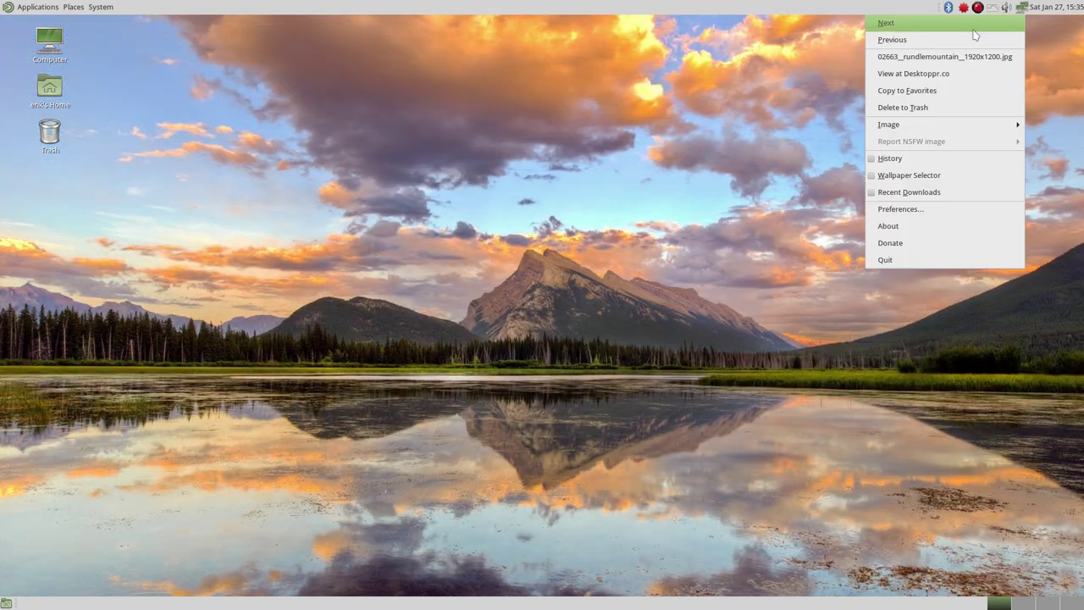
left_click(974, 31)
left_click(992, 7)
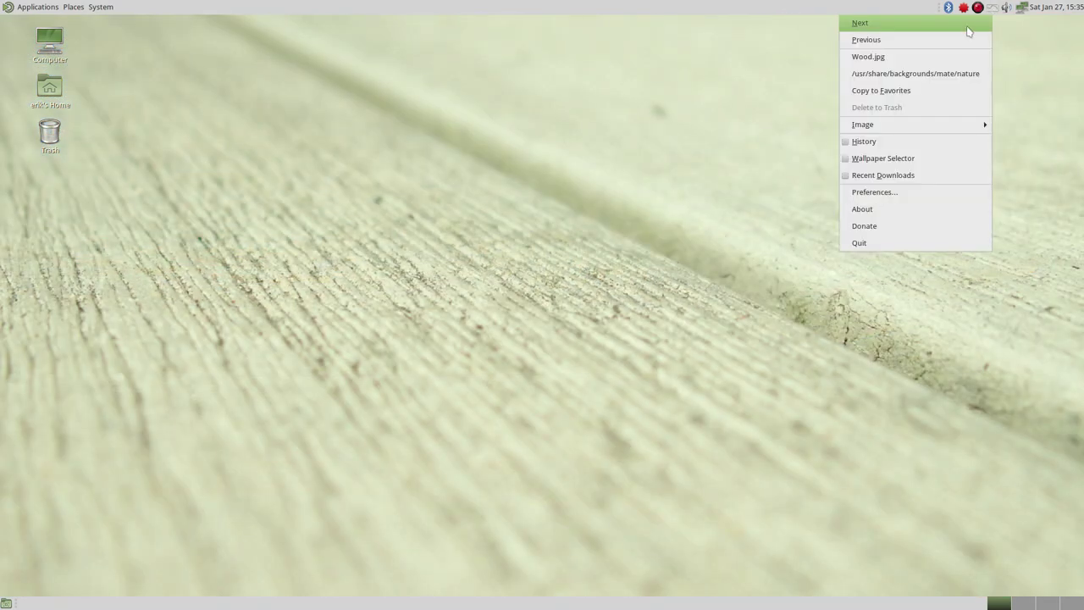
left_click(969, 31)
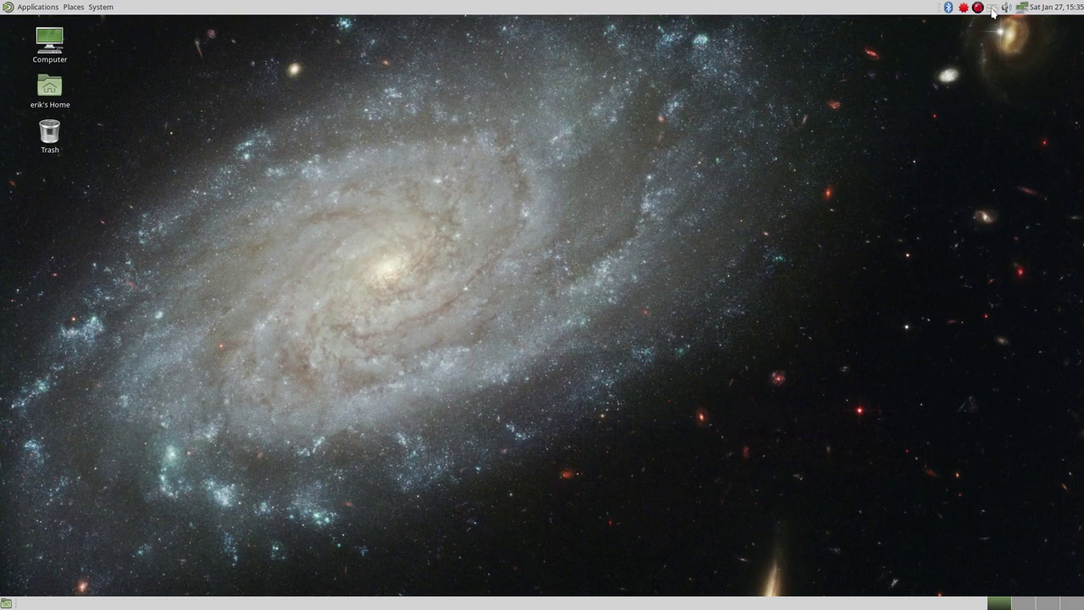
left_click(993, 8)
left_click(970, 25)
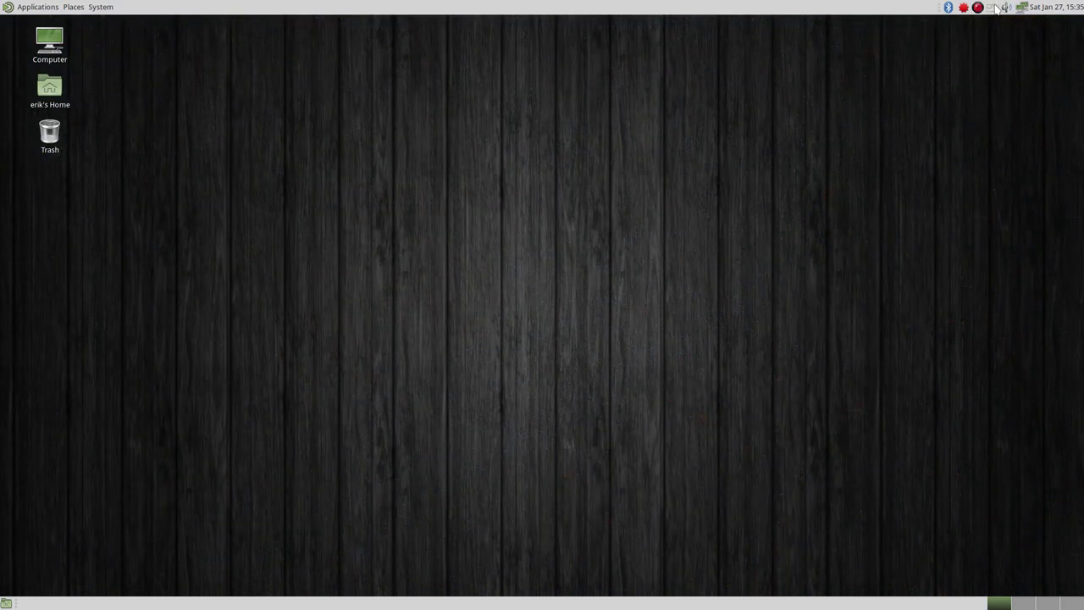
- Open the desktop menus to browse system tools and the Hardware preferences list
left_click(23, 6)
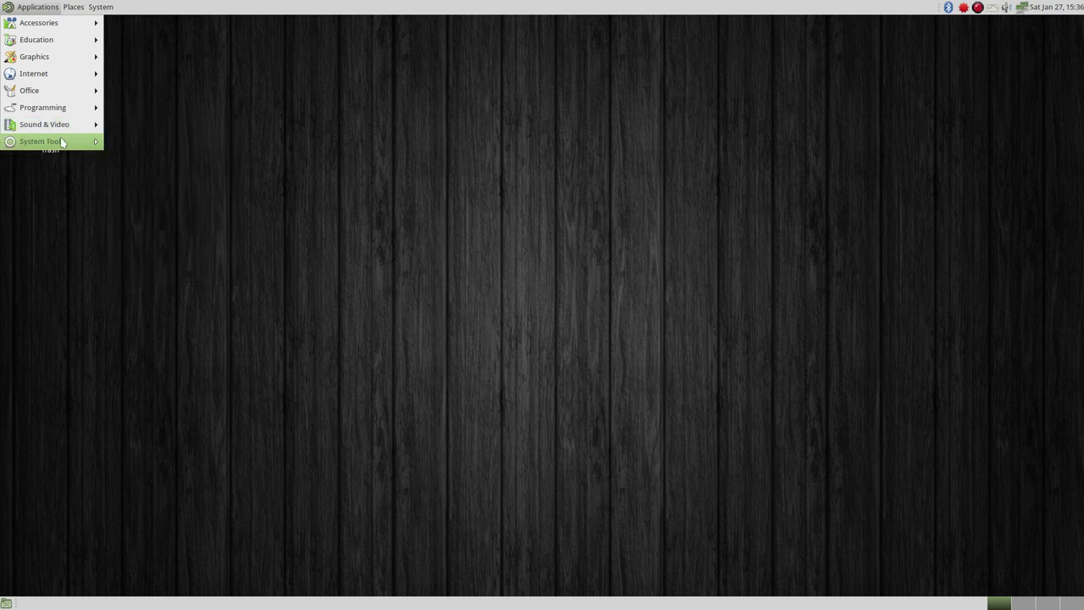
mouse_move(125, 22)
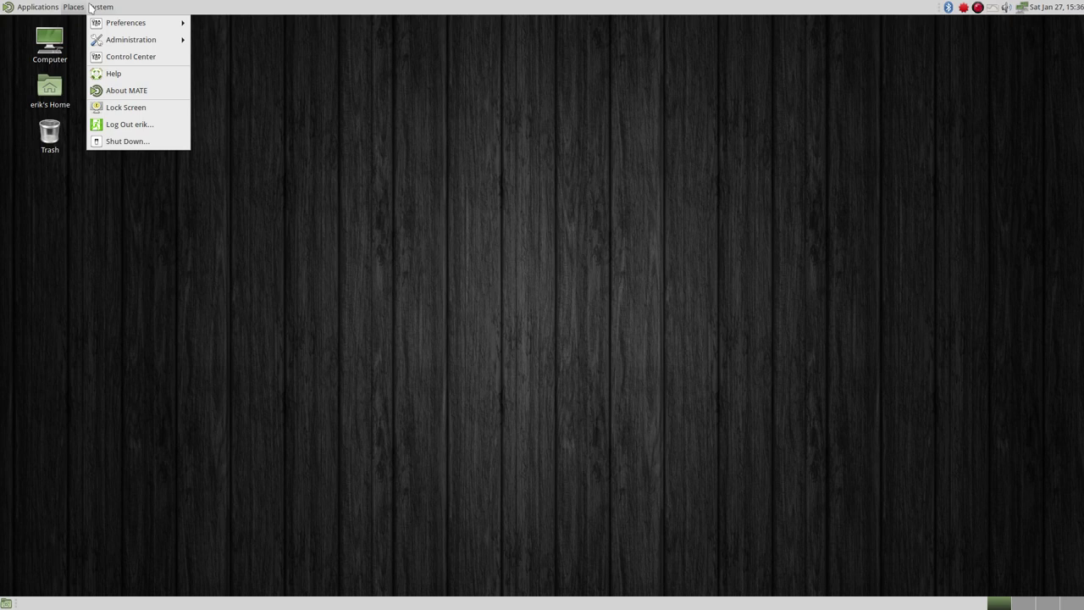
mouse_move(225, 23)
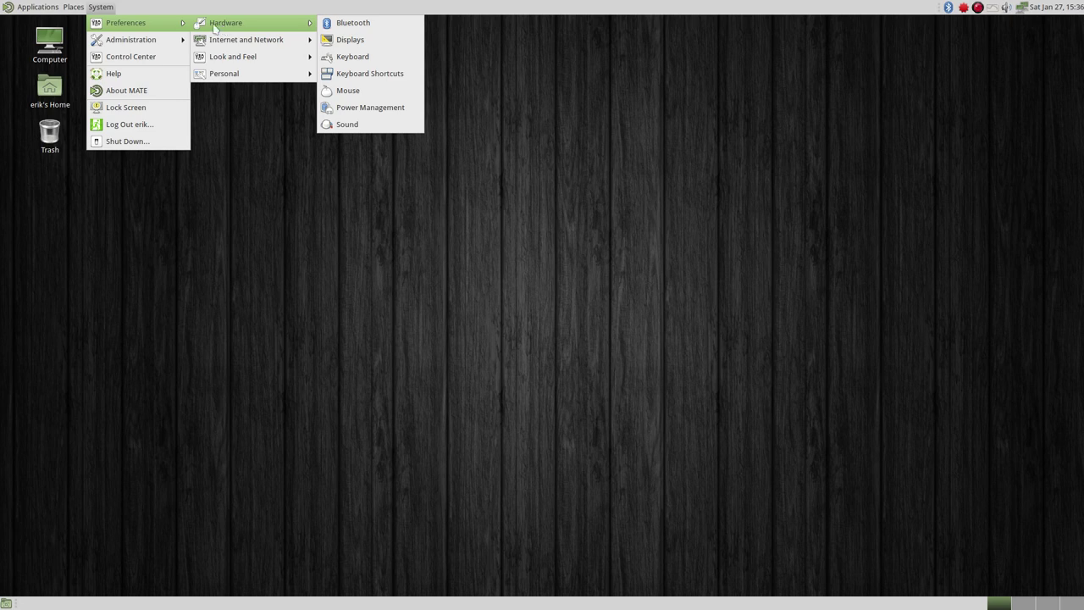
- Open the Control Center overview, close it, then open the Places menu
left_click(127, 56)
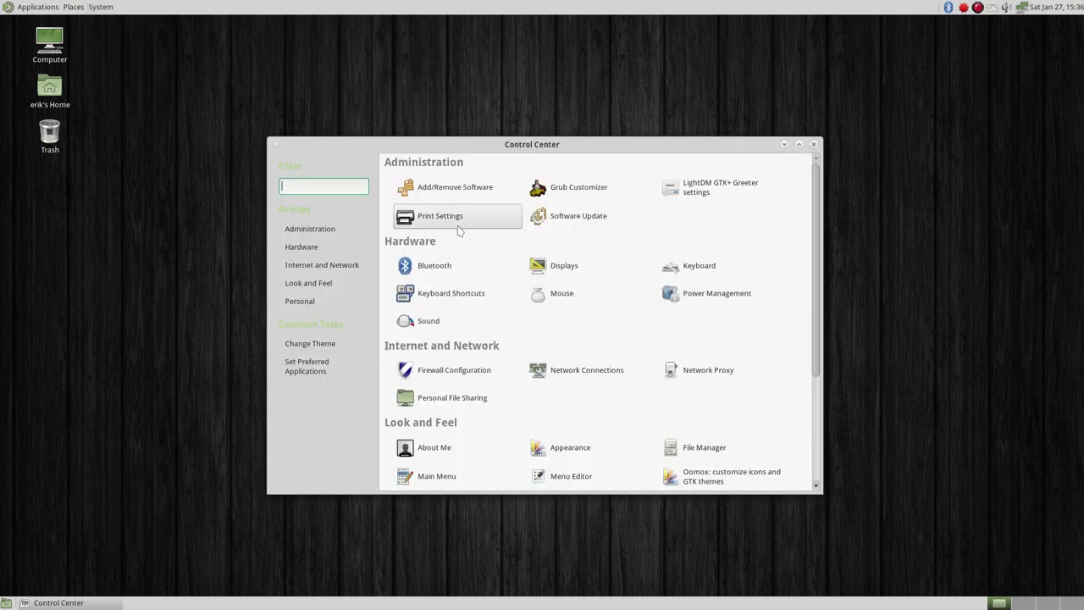
left_click(815, 145)
left_click(74, 6)
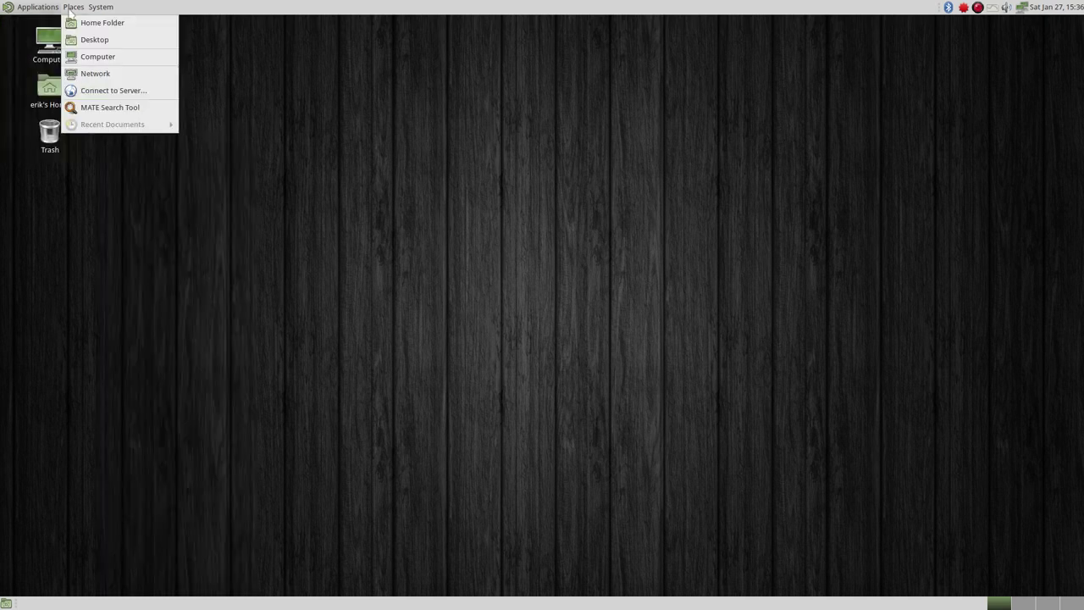
mouse_move(100, 6)
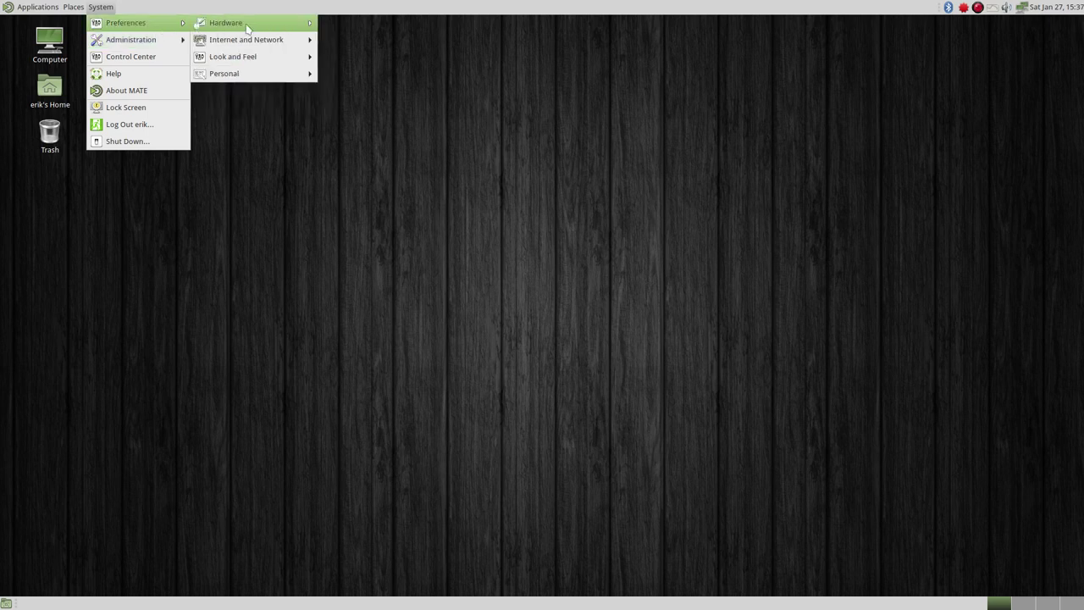
mouse_move(251, 56)
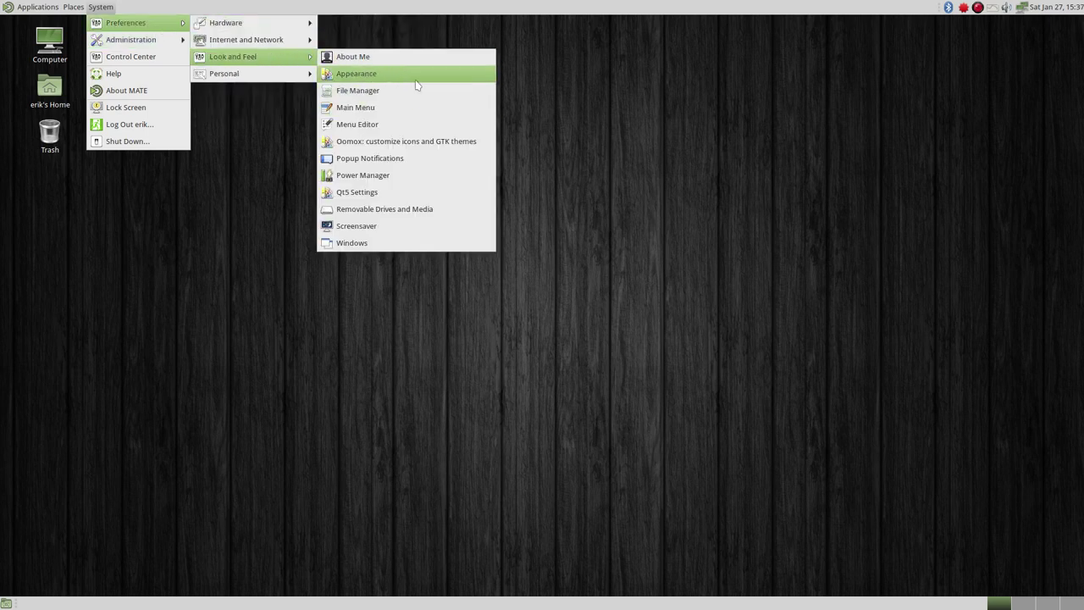
- Open Appearance Preferences and apply the Arc-Casablanca-Dark theme
left_click(415, 74)
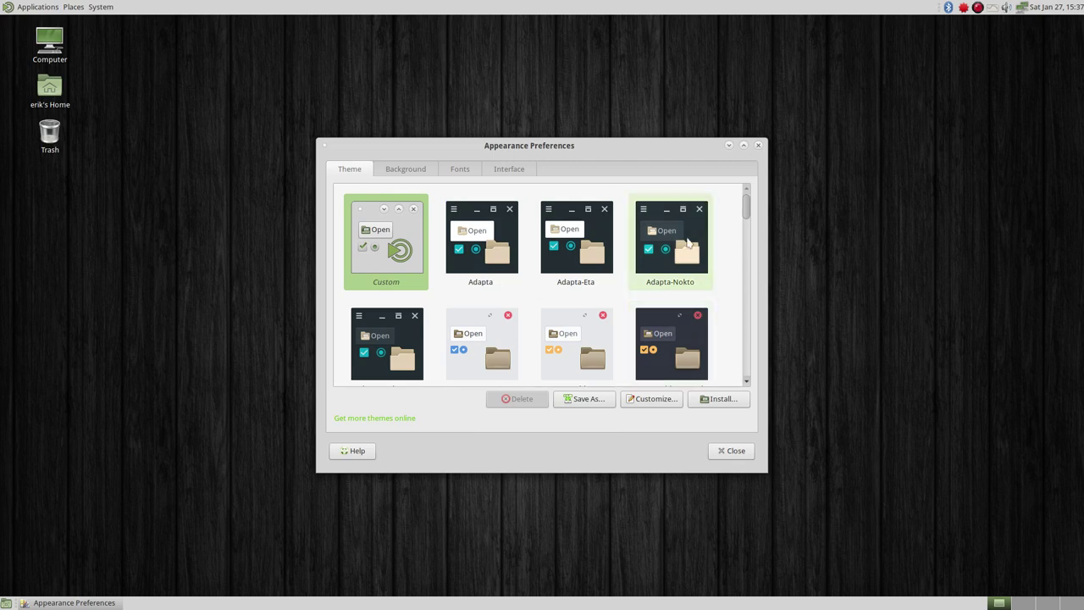
scroll(669, 353, "down", 2)
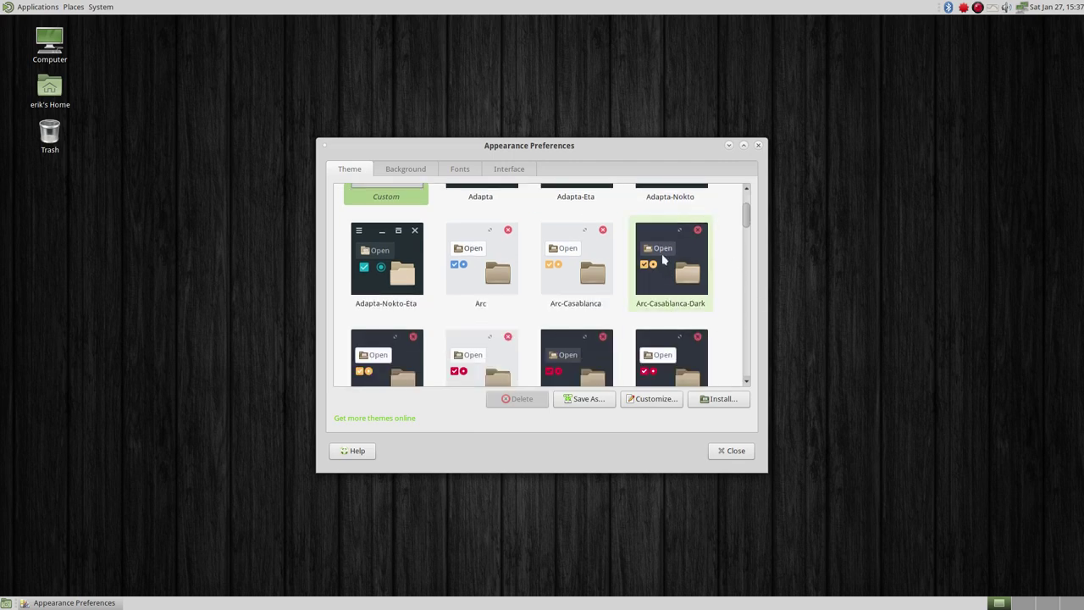
left_click(661, 253)
- Raise the Application and Document font sizes from 10 to 11
left_click(385, 171)
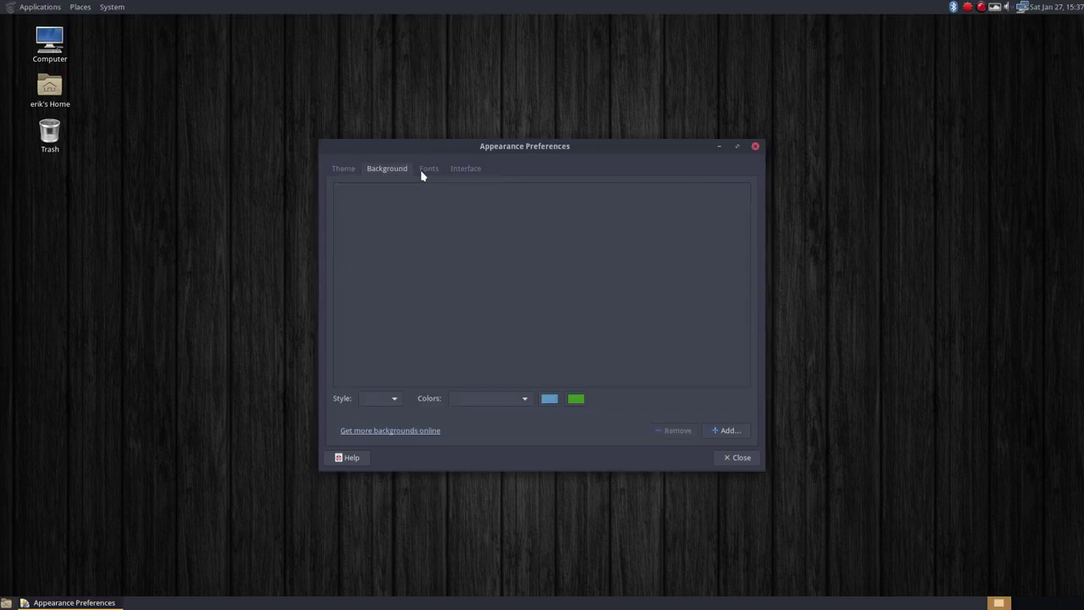
left_click(431, 173)
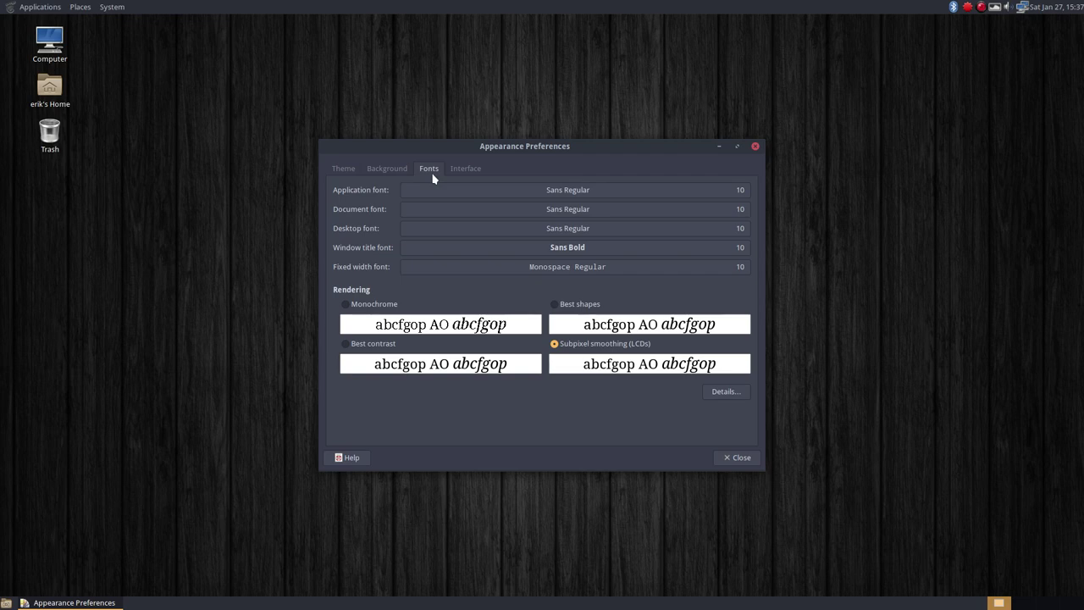
left_click(737, 196)
left_click(645, 423)
left_click(633, 442)
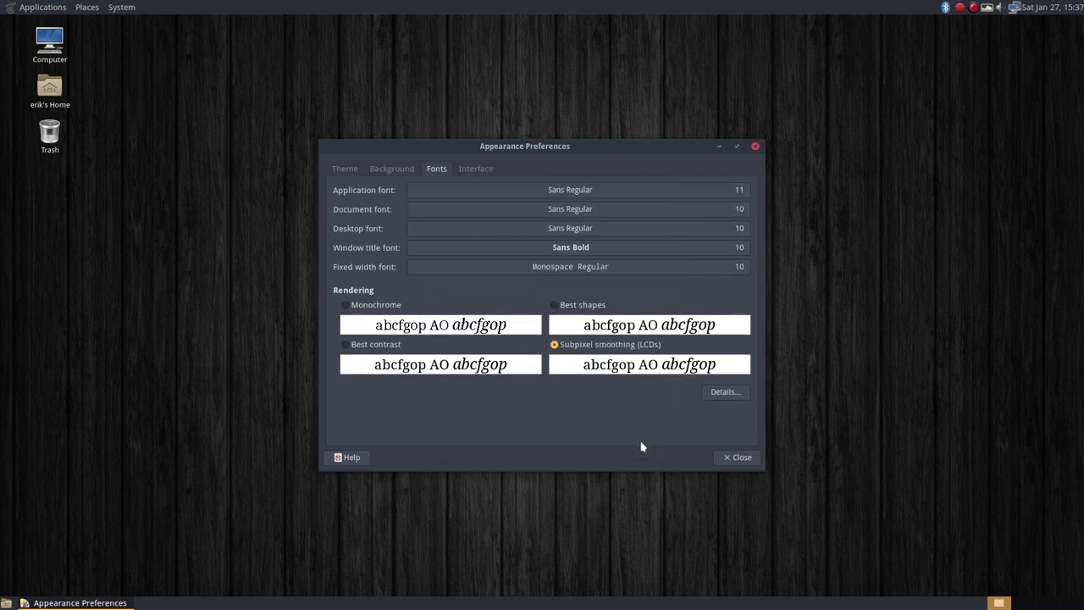
left_click(740, 211)
left_click(645, 423)
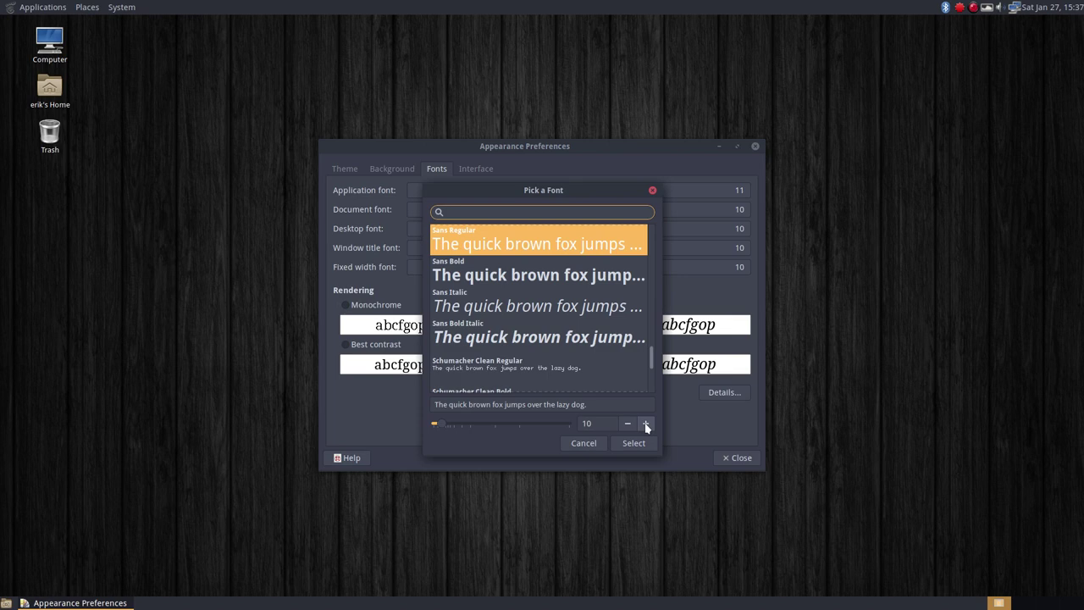
left_click(633, 442)
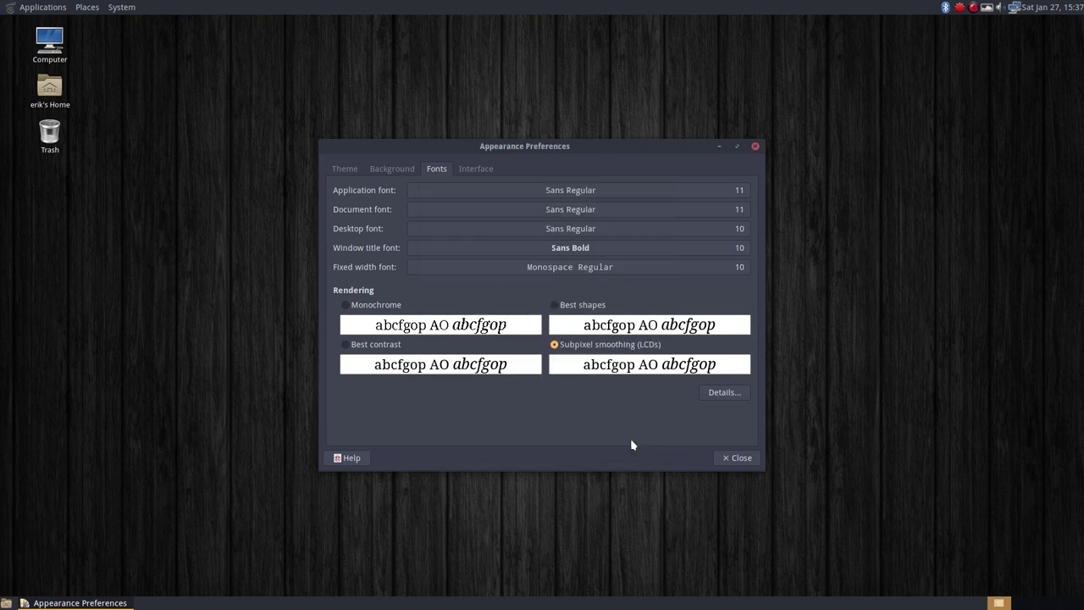
left_click(374, 170)
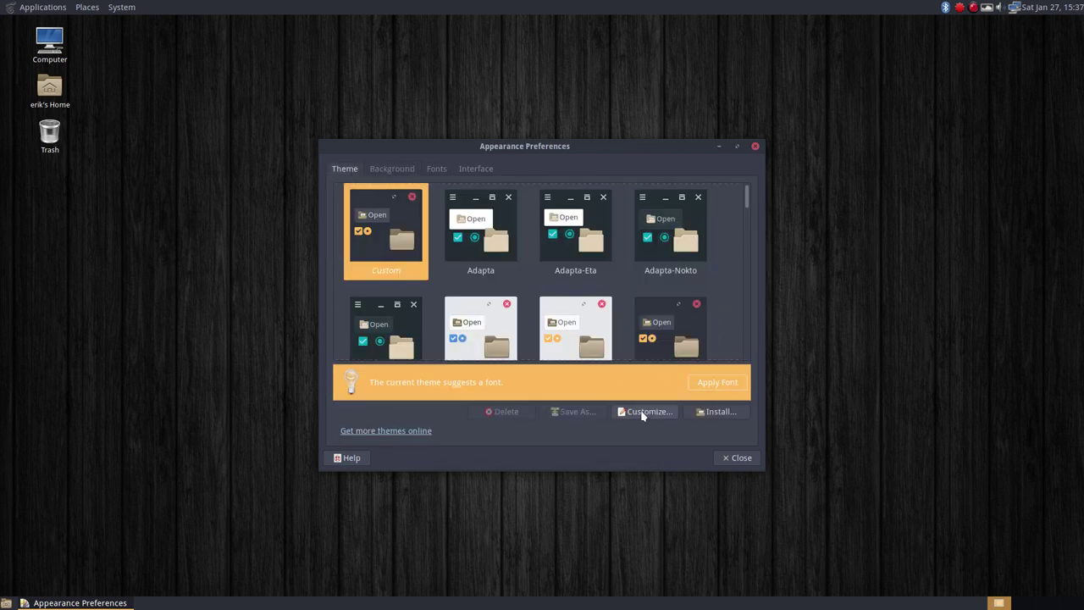
- Customize the theme with the Halo Dark icon set
left_click(644, 412)
left_click(534, 216)
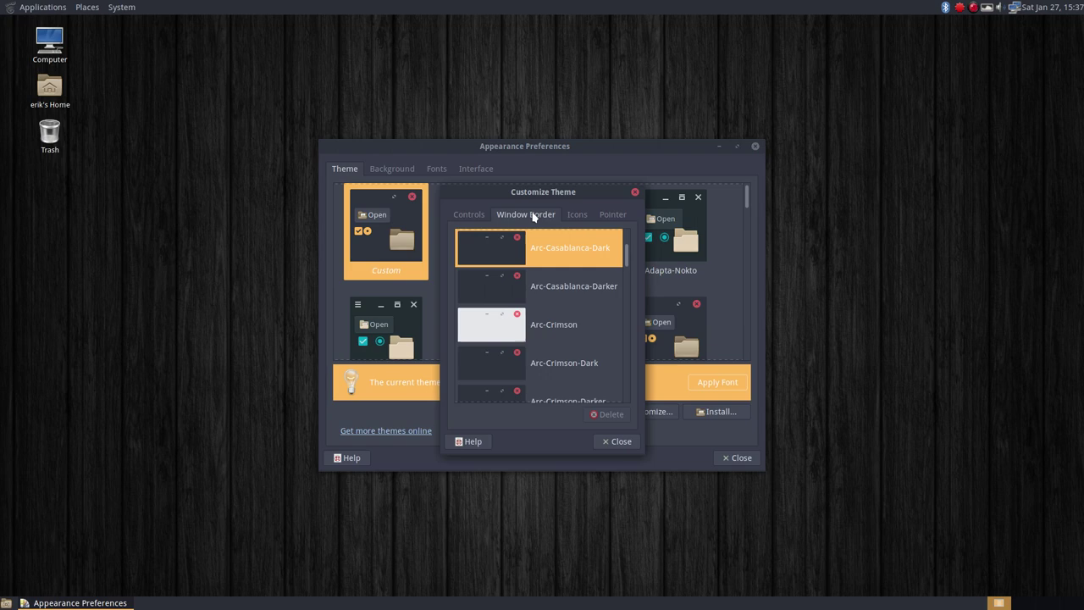
left_click(581, 218)
left_click(519, 310)
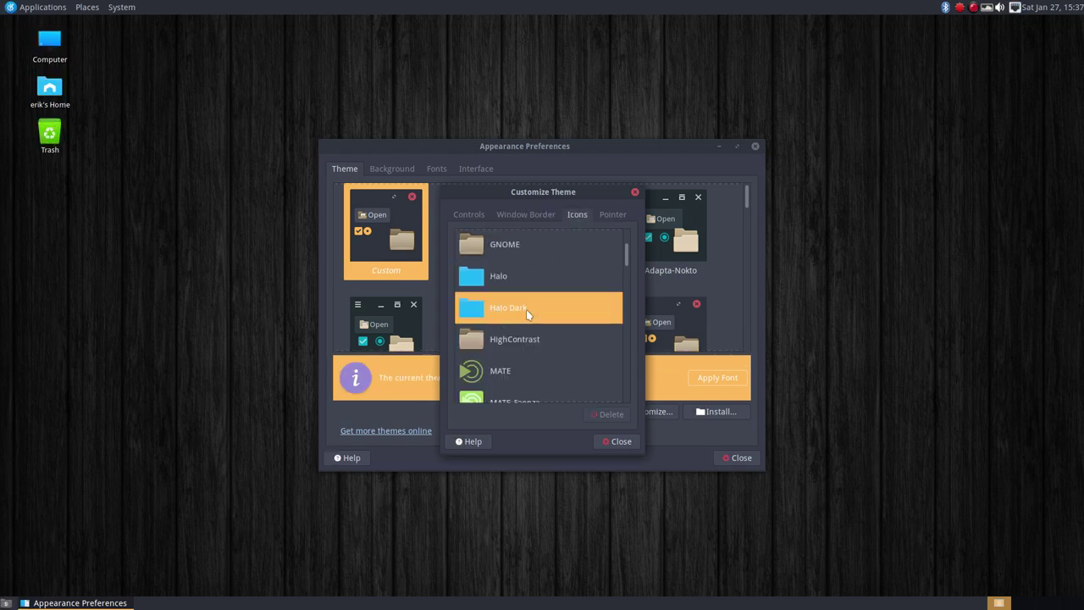
- Set the Breeze-SnowLH1.0 pointer at the largest size and close both Appearance windows
left_click(613, 214)
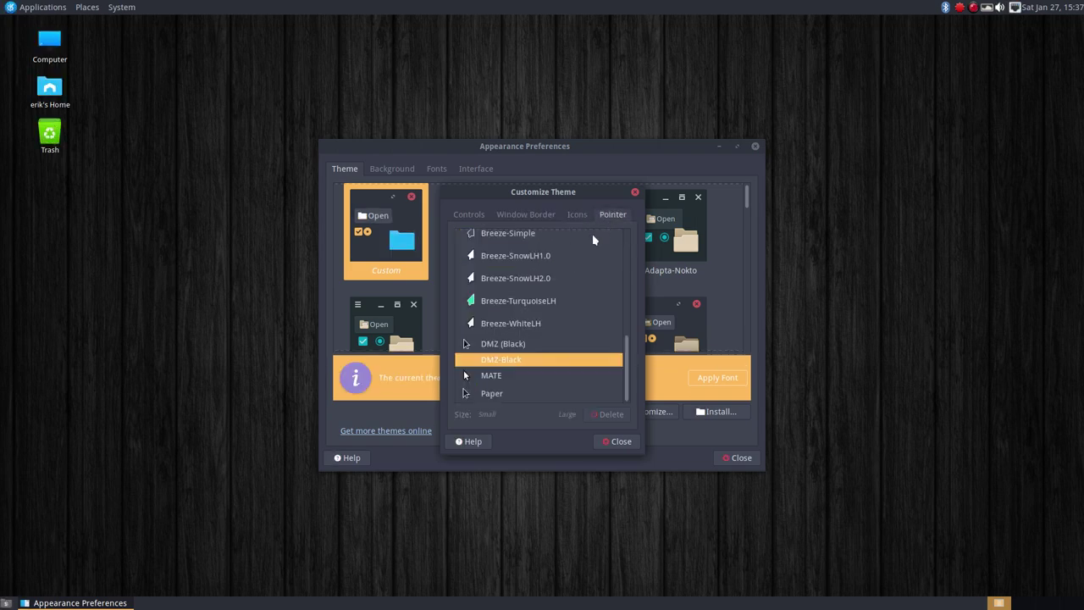
left_click(523, 256)
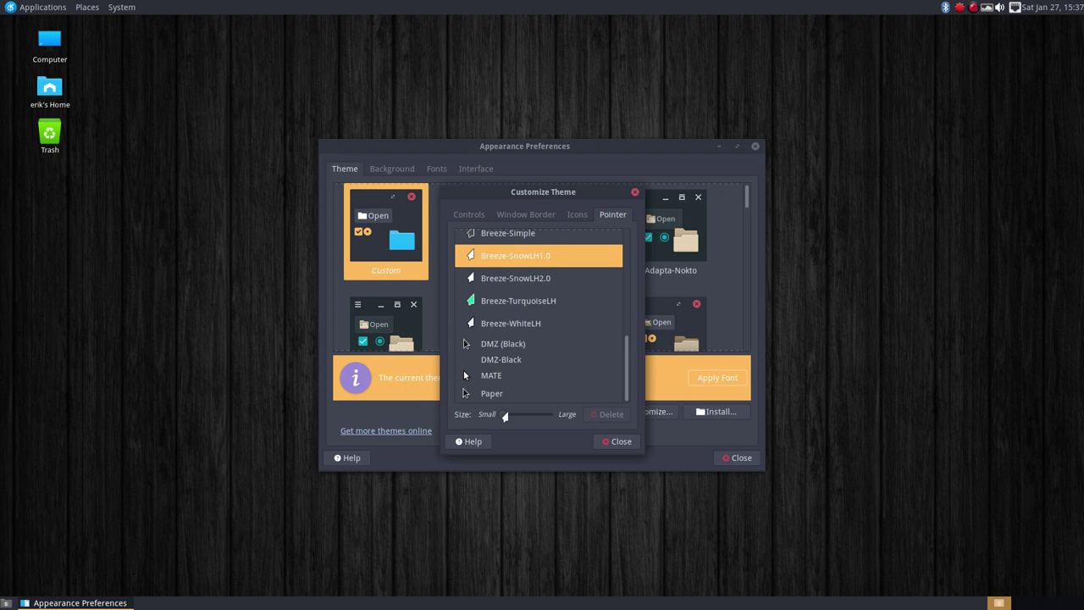
left_click_drag(503, 417, 515, 421)
mouse_move(512, 417)
left_mouse_down()
mouse_move(581, 423)
mouse_move(522, 417)
left_mouse_up()
left_click(618, 442)
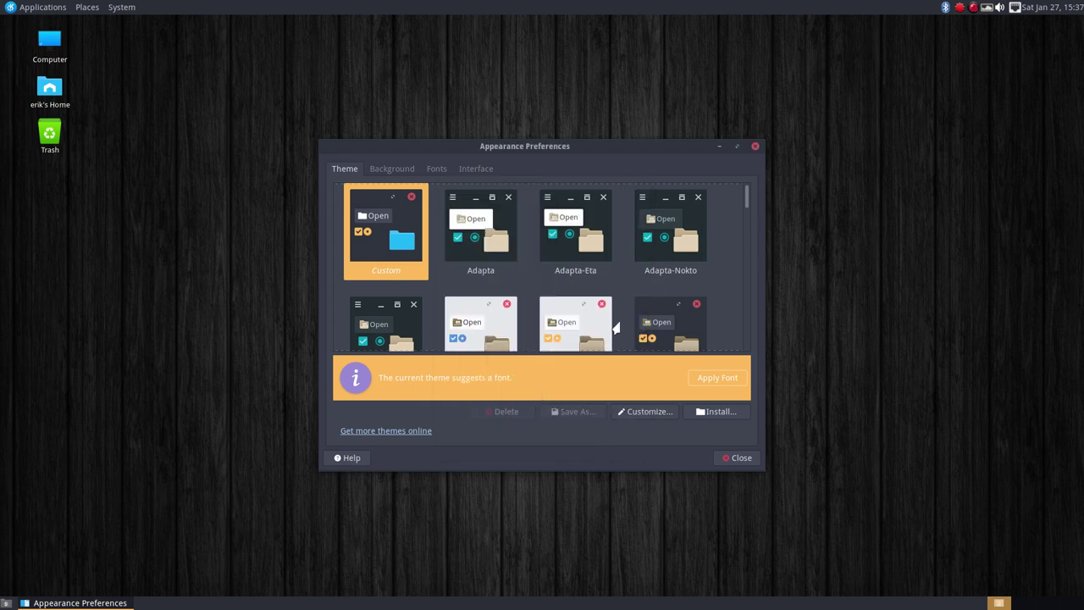
left_click(754, 147)
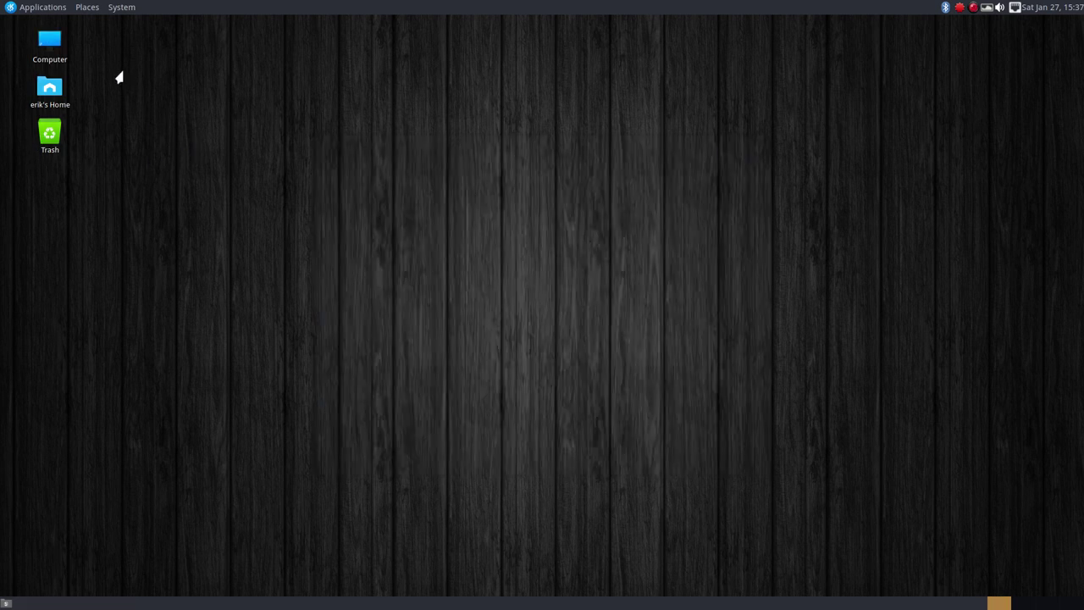
- Browse the Applications, Places and System menus, ending on the Applications category list
left_click(47, 9)
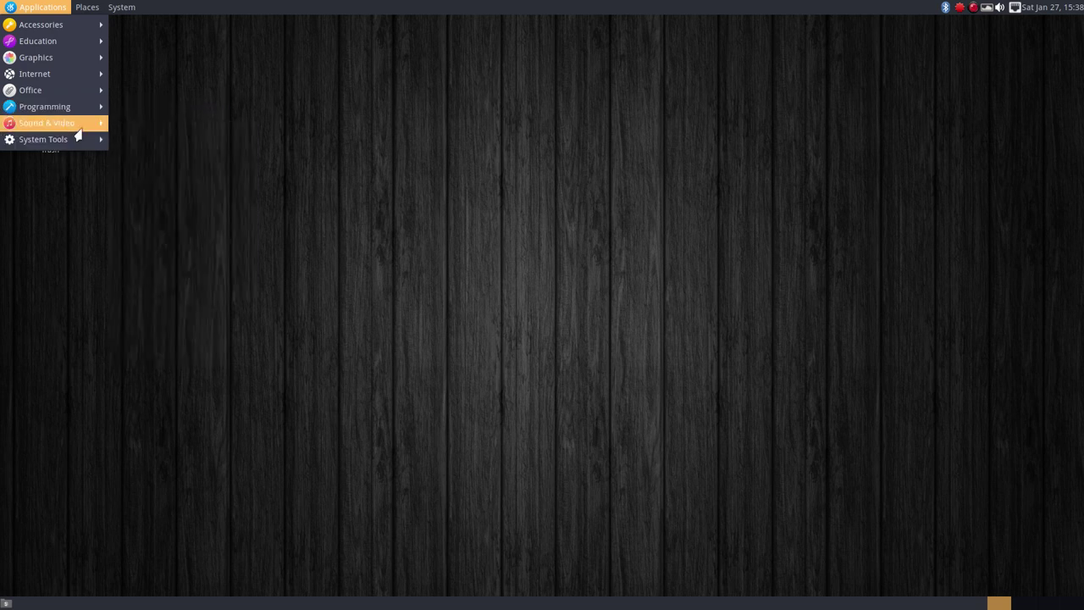
mouse_move(43, 139)
left_click(85, 8)
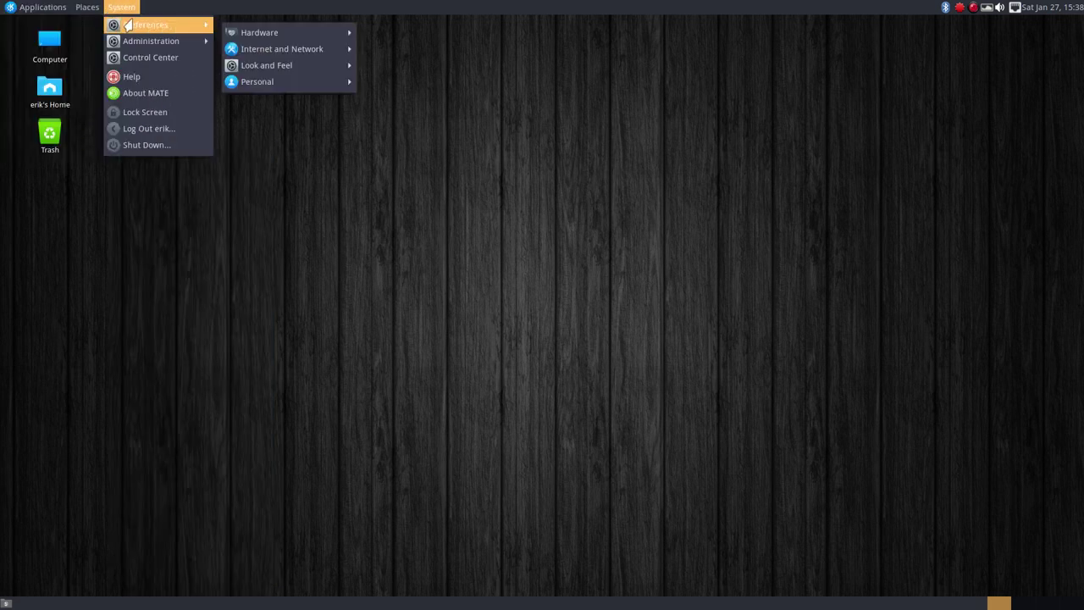
mouse_move(122, 7)
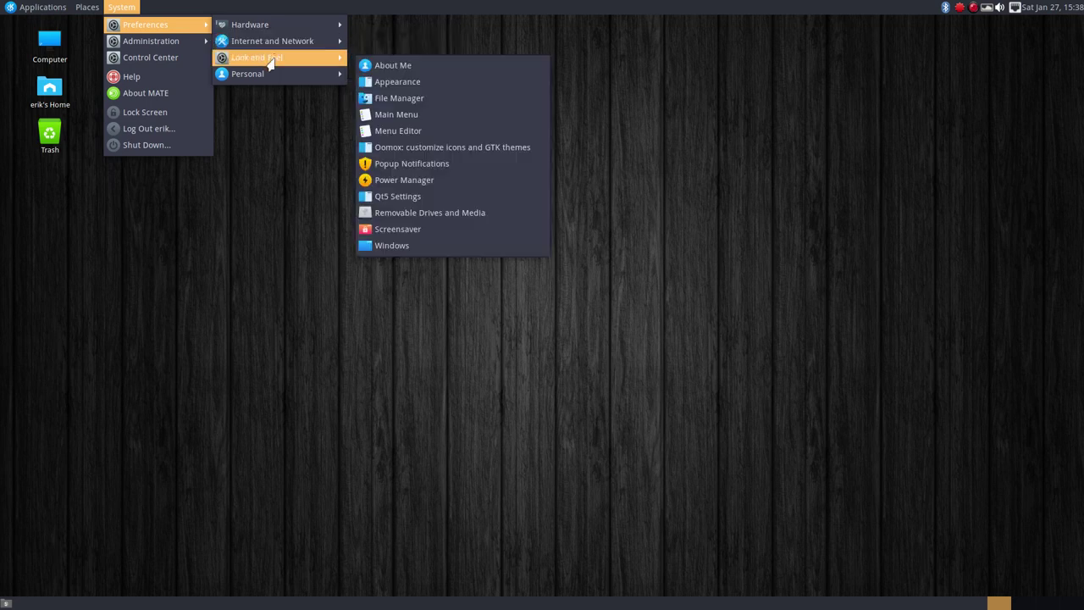
mouse_move(151, 41)
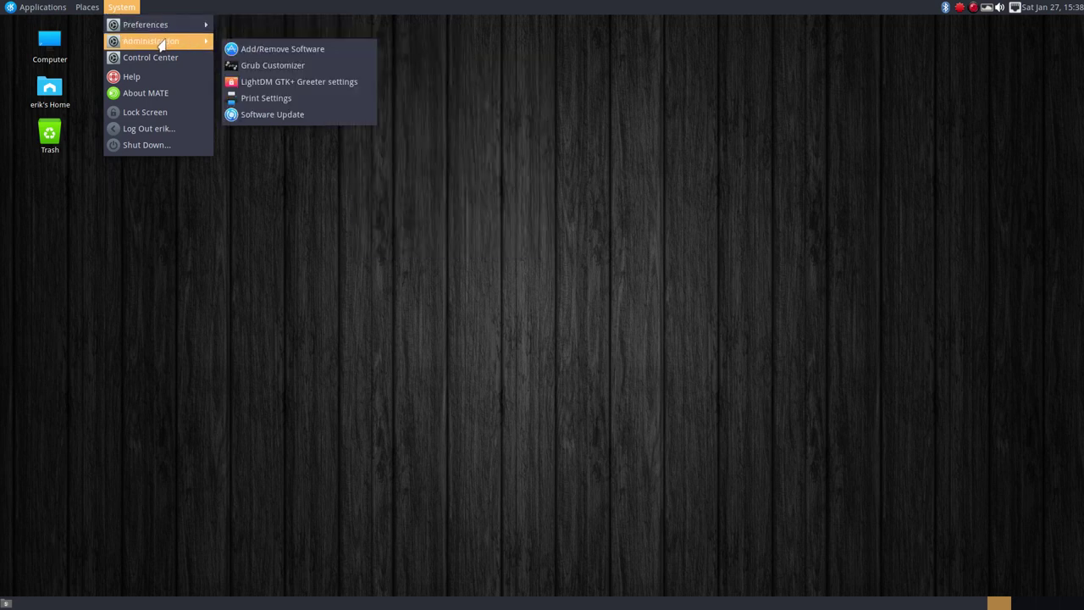
left_click(174, 168)
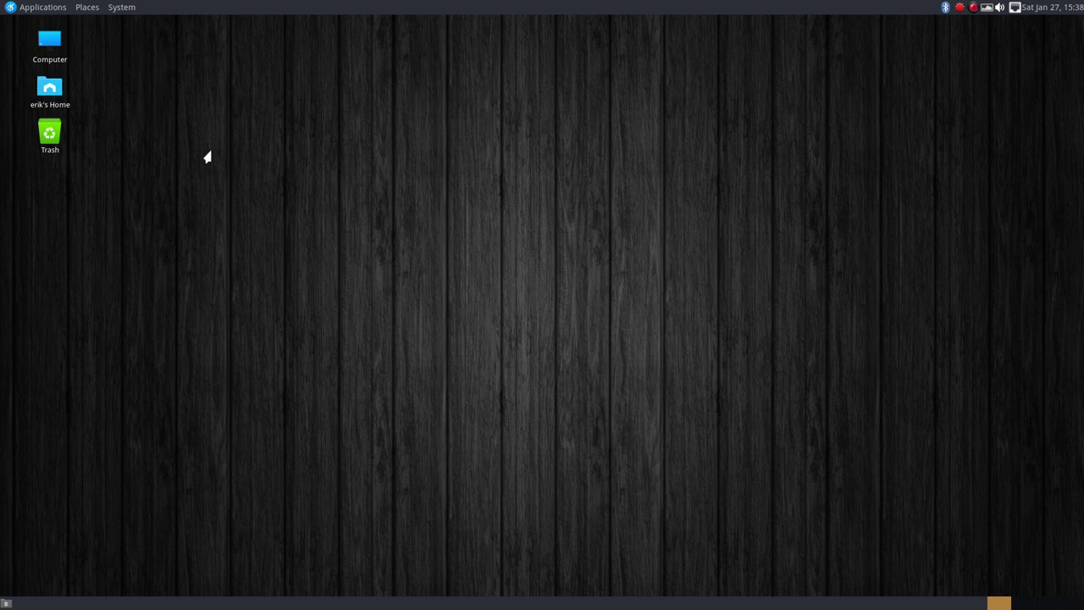
left_click(23, 9)
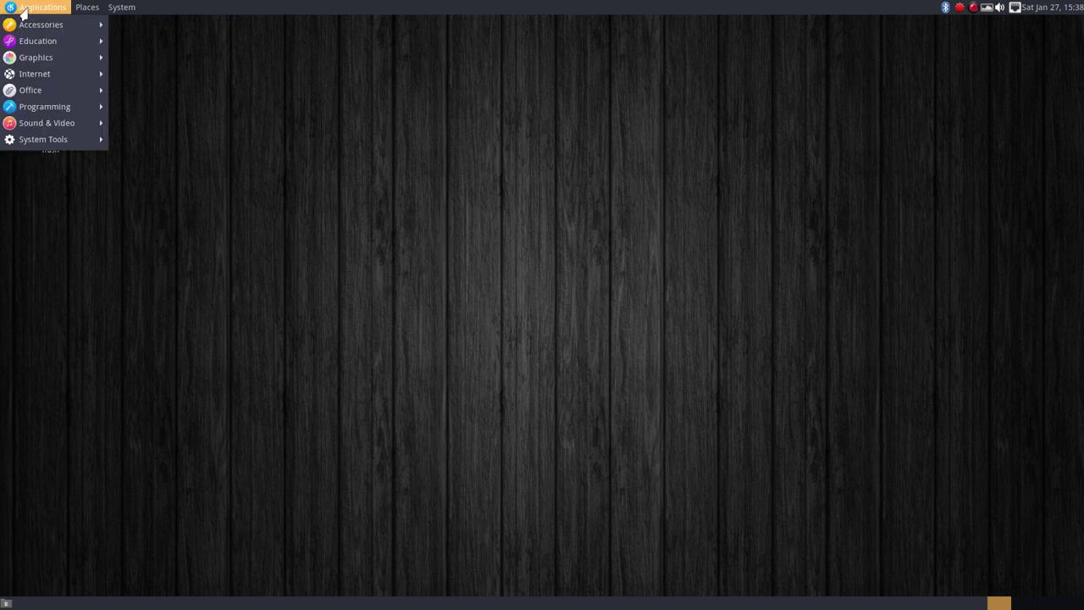